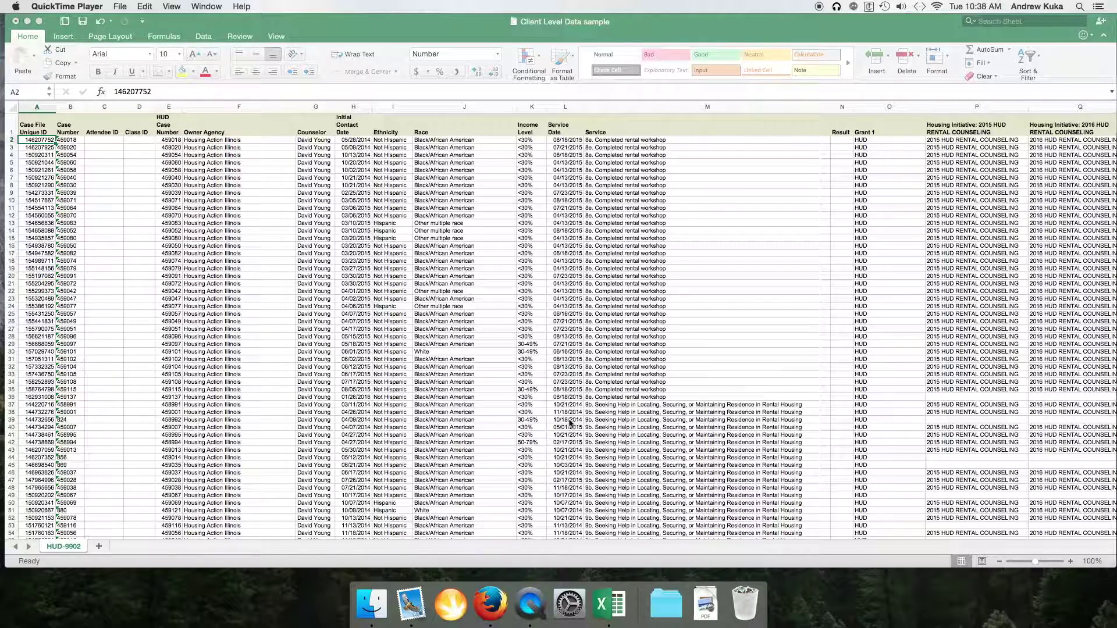
Sort the entire client data sheet by Service Date, from oldest to newest.
left_click(13, 109)
left_click(13, 109)
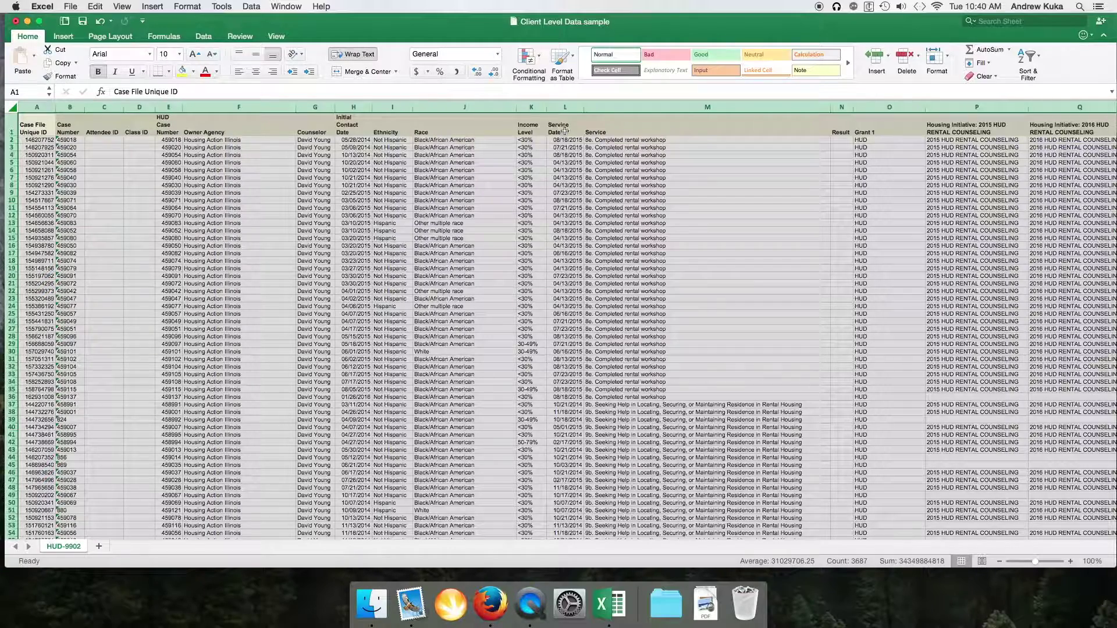
left_click(252, 7)
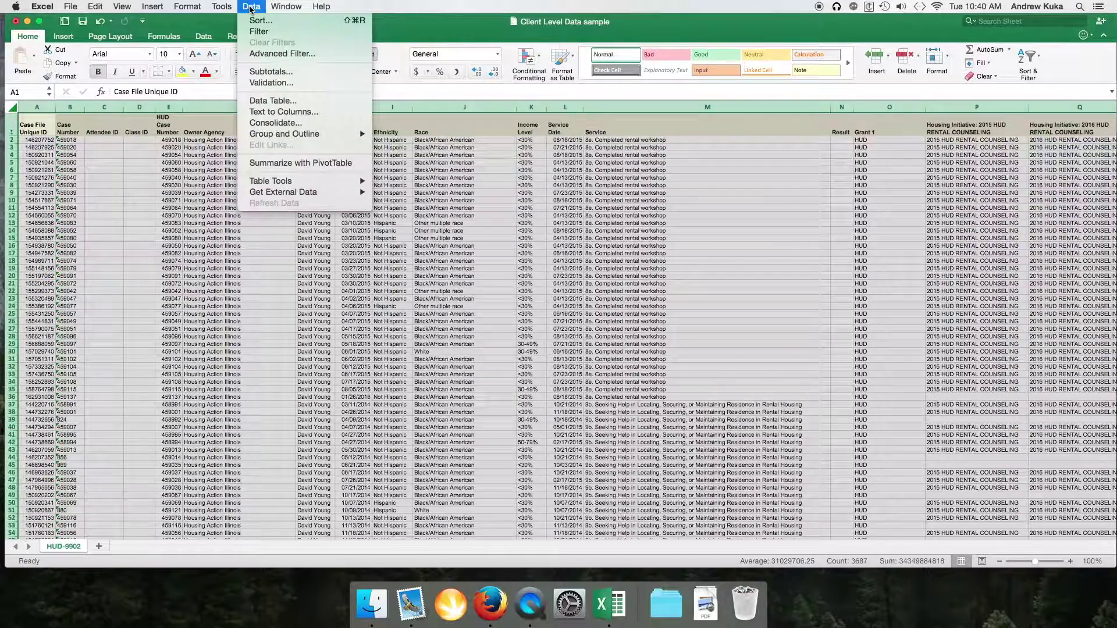
left_click(254, 20)
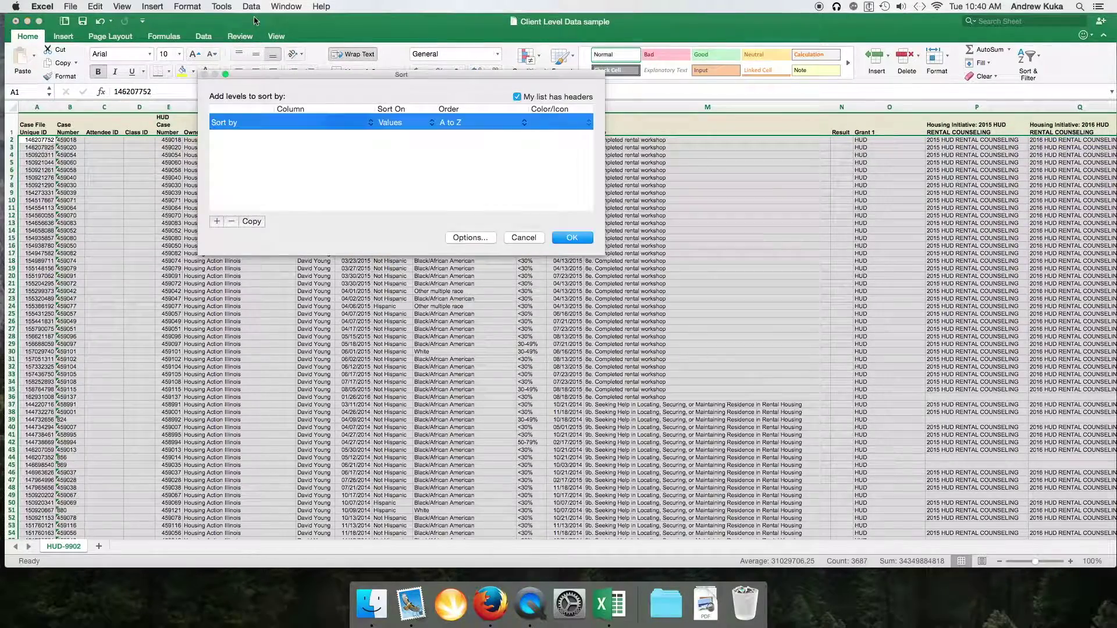
left_click(310, 123)
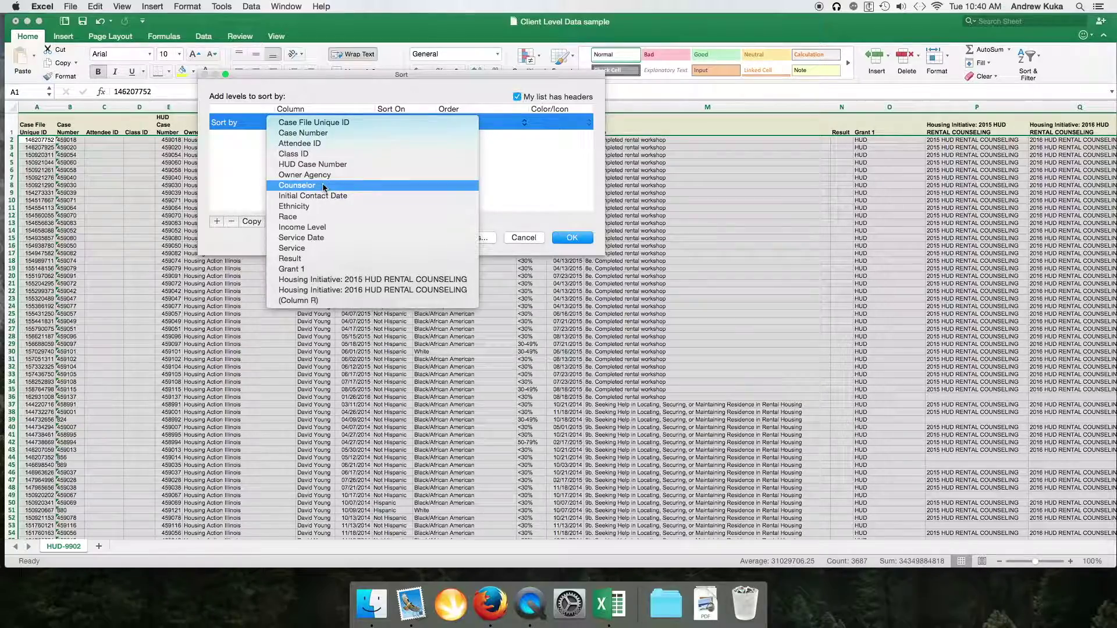
left_click(340, 236)
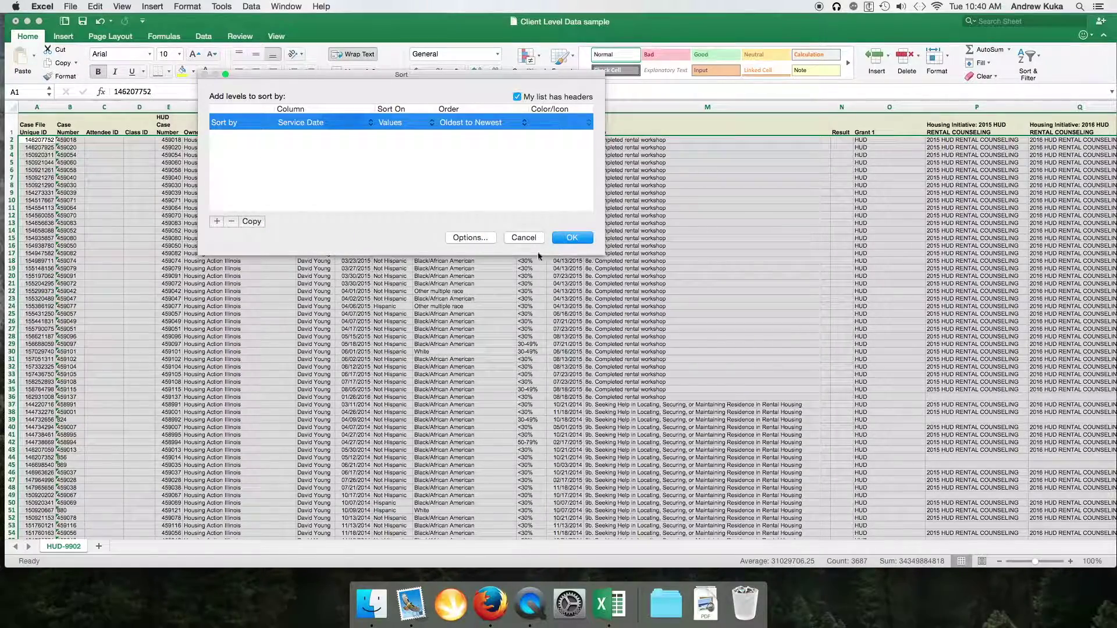
left_click(569, 239)
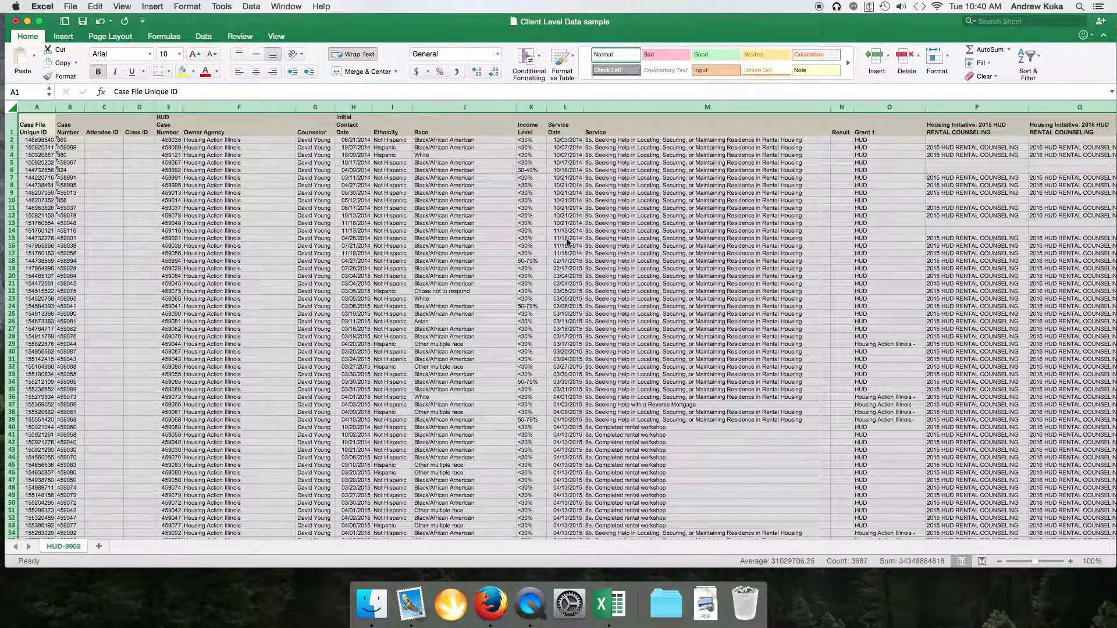
Delete rows 2 through 260, which hold the service dates before January 2016.
left_click(576, 141)
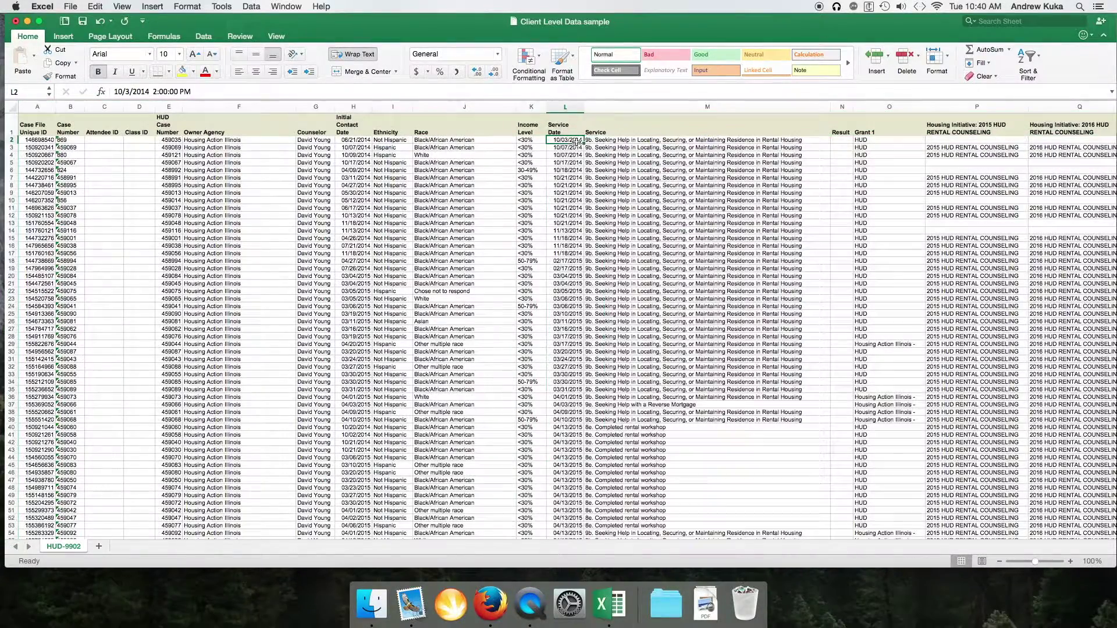
left_click_drag(576, 141, 574, 374)
left_click_drag(574, 374, 574, 374)
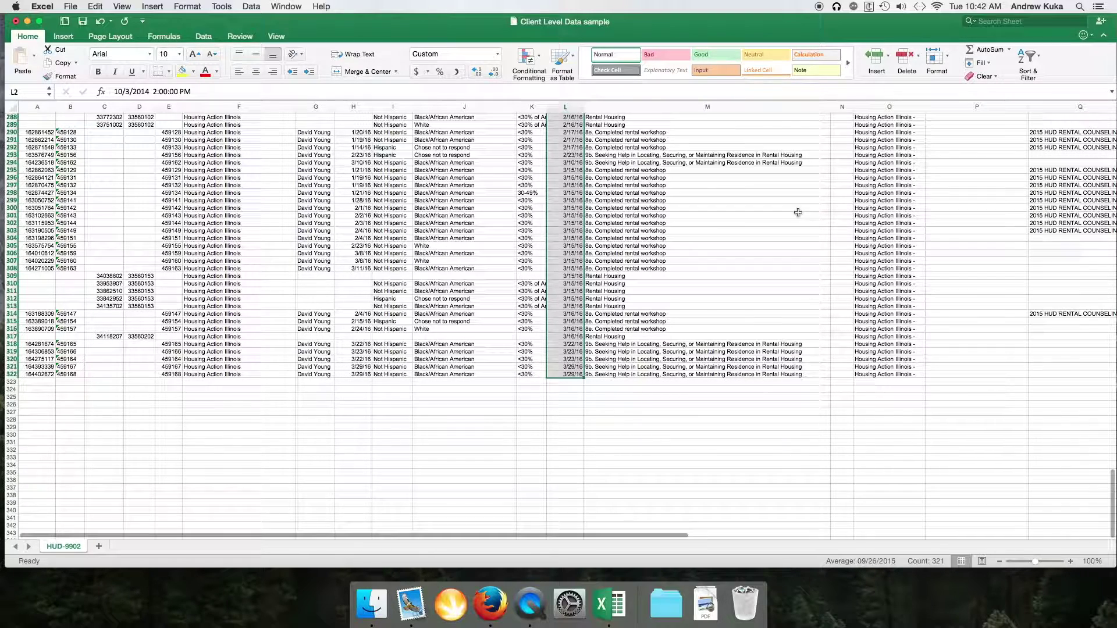
left_click(580, 133)
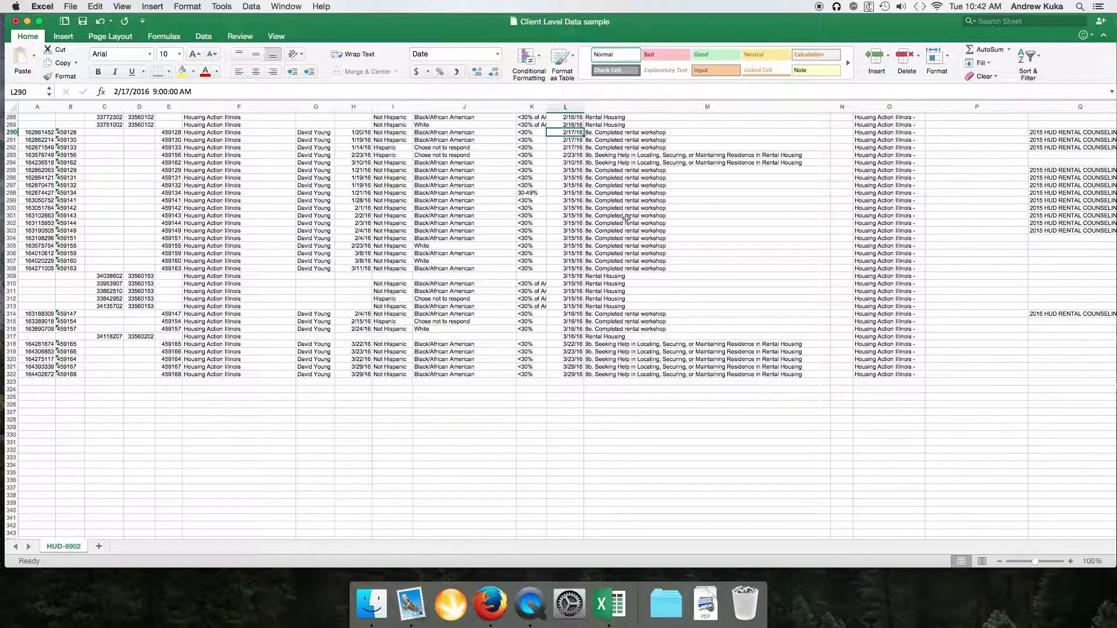
left_click_drag(570, 132, 574, 230)
left_click(575, 231)
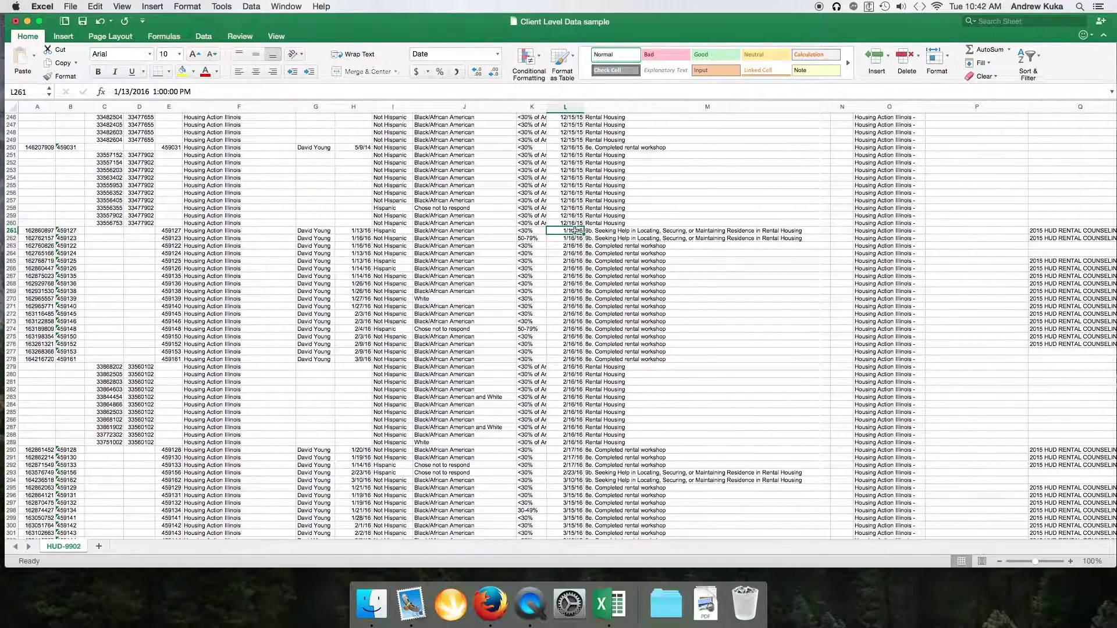
left_click(577, 224)
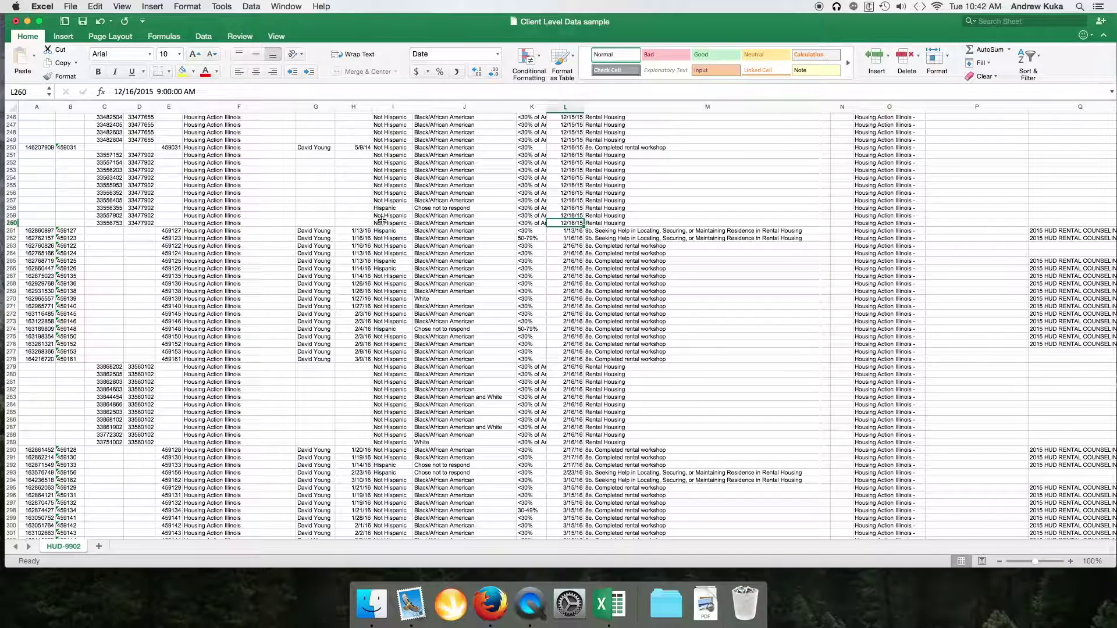
left_click_drag(10, 223, 12, 140)
right_click(13, 141)
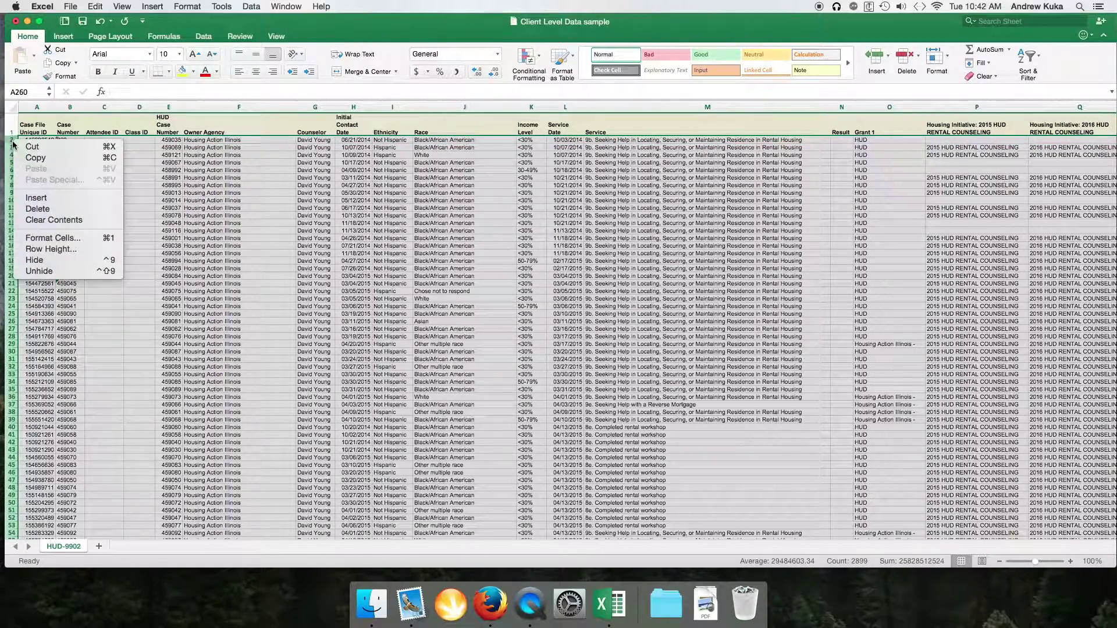
left_click(85, 208)
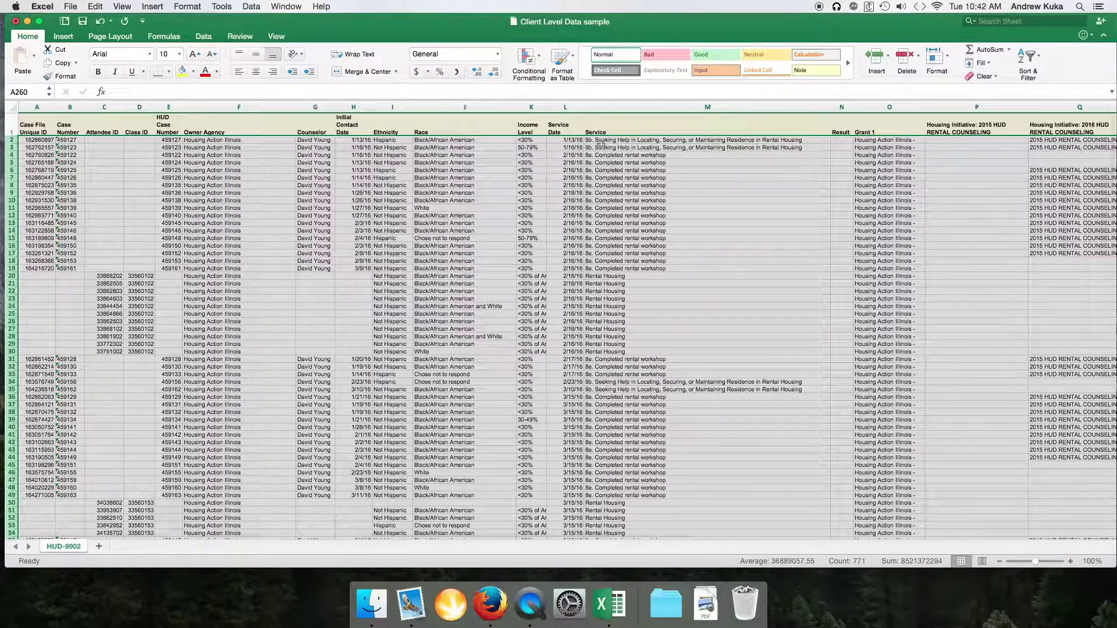
Sort the entire sheet by Service from A to Z, with Service Date from oldest to newest as the second level.
left_click(577, 141)
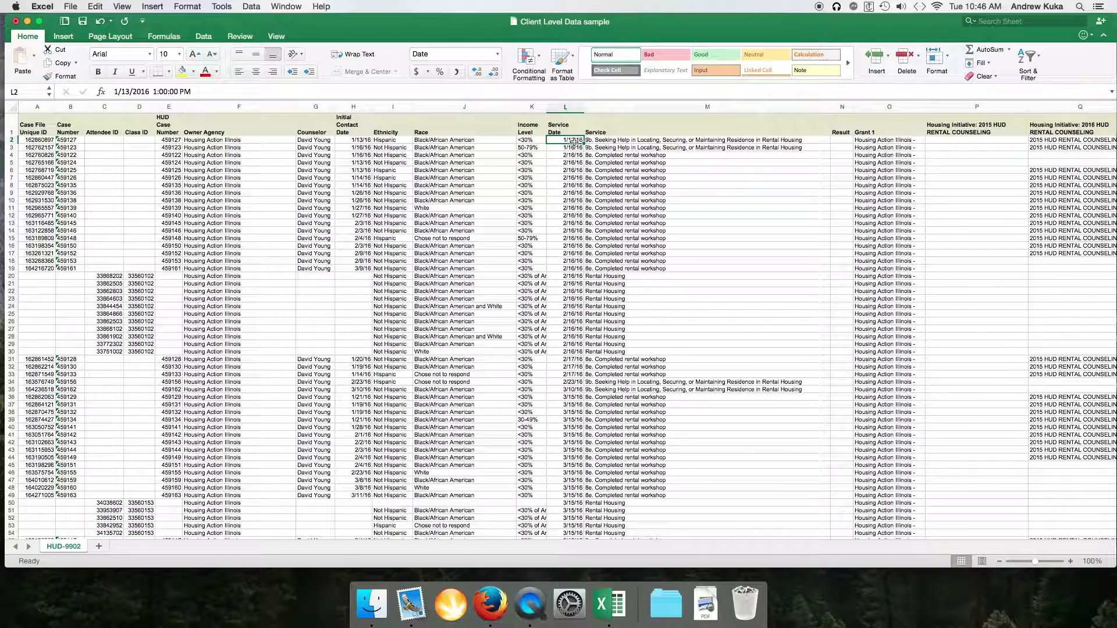
left_click(593, 142)
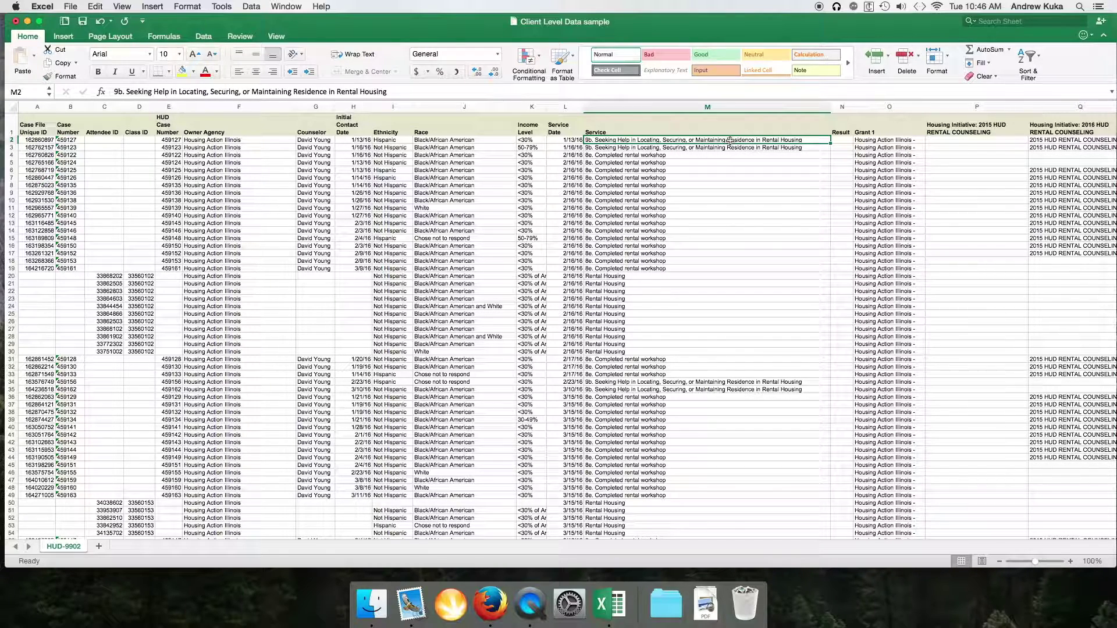
left_click_drag(729, 140, 733, 141)
left_click(12, 108)
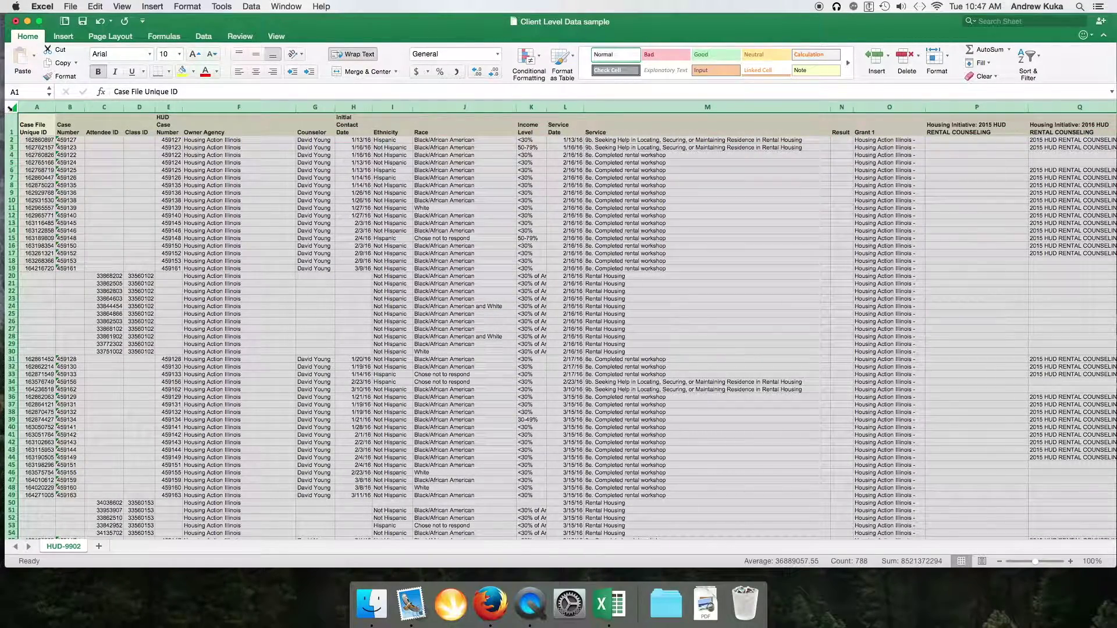
left_click(251, 6)
left_click(251, 25)
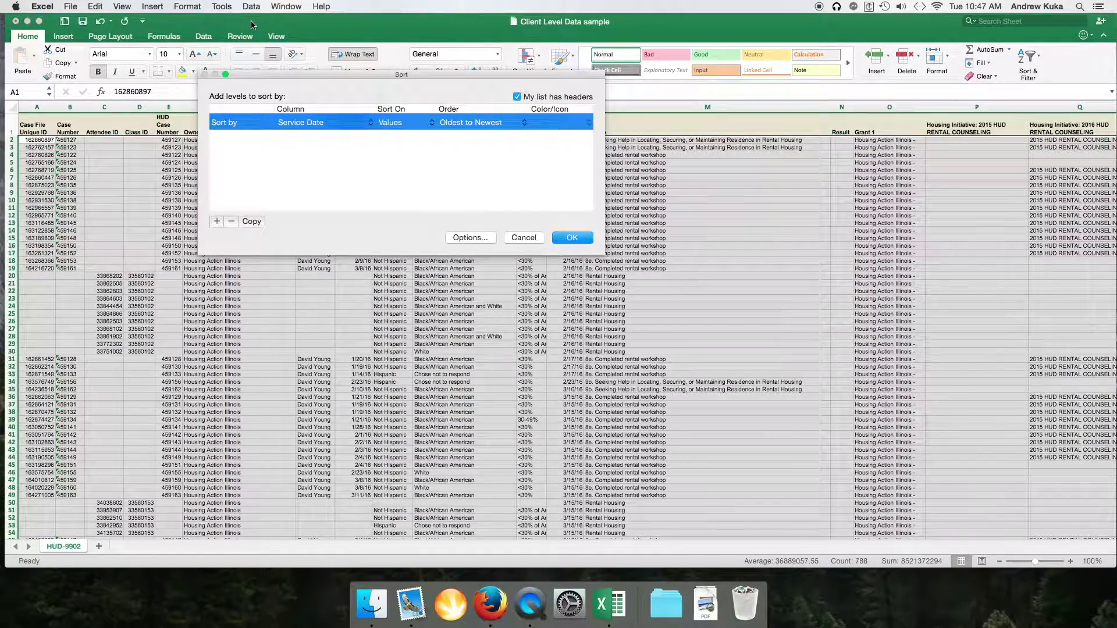
left_click(304, 123)
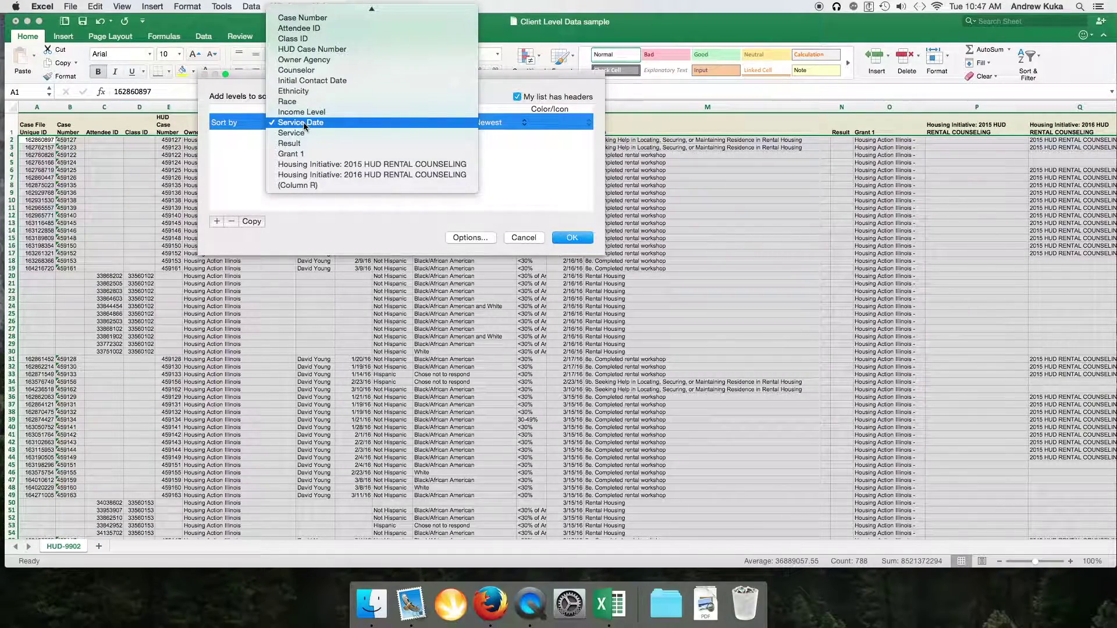
left_click(305, 123)
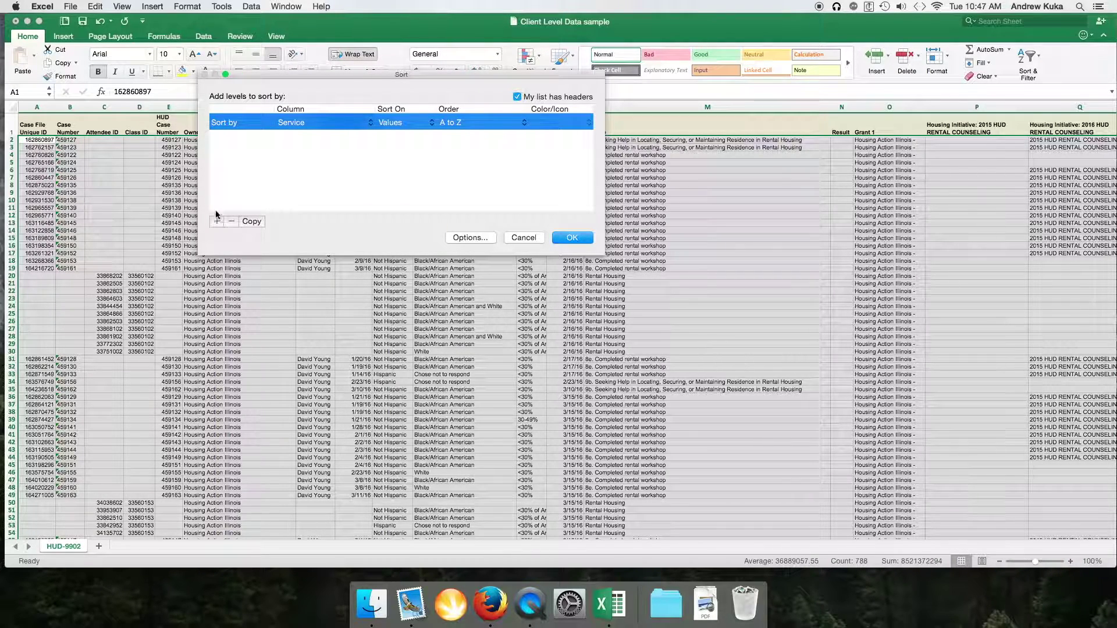
left_click(218, 222)
left_click(312, 139)
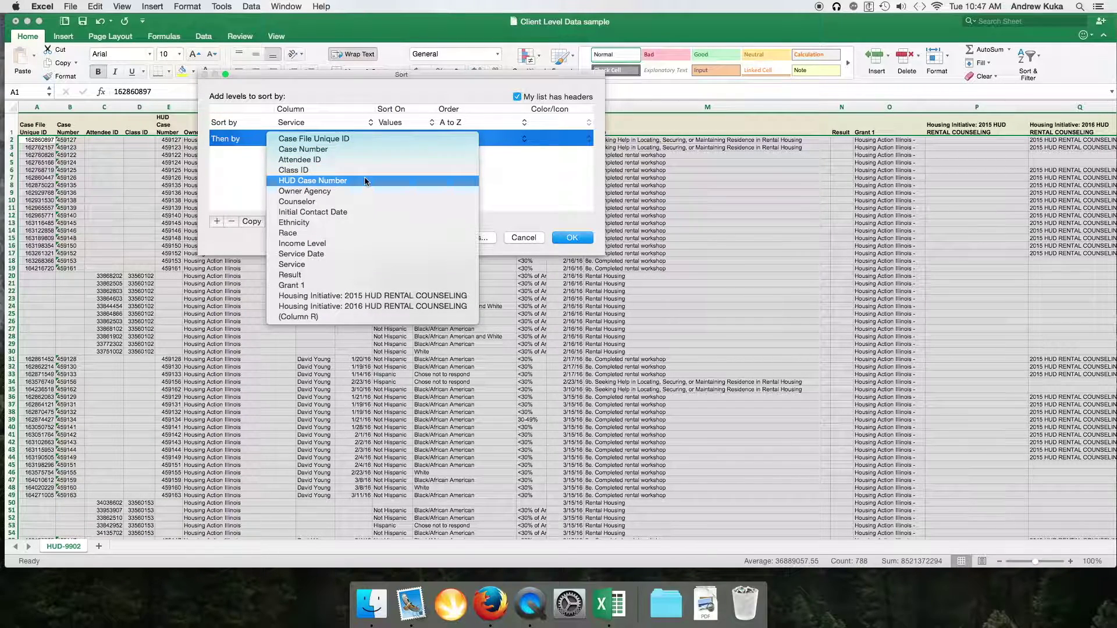
left_click(373, 254)
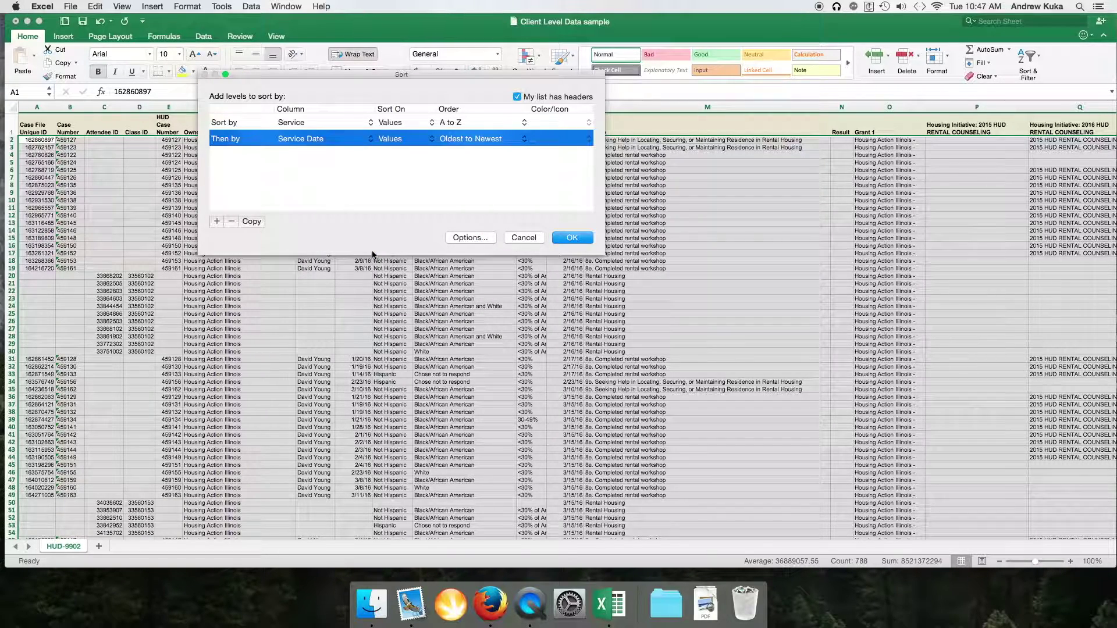
left_click(583, 240)
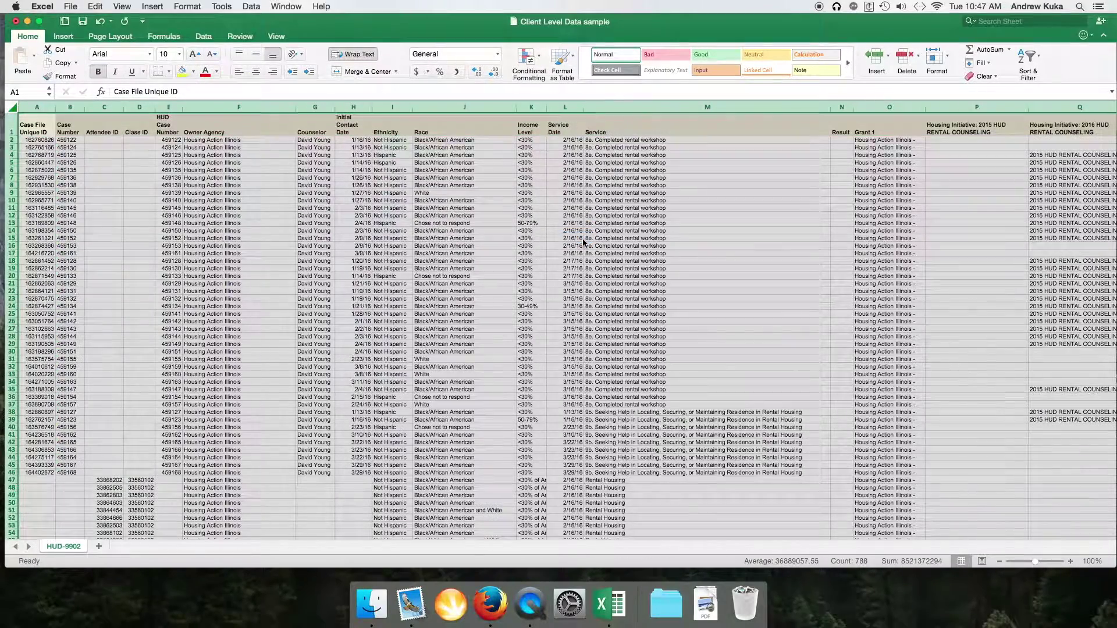
Count the 8e completed rental workshop entries and the 9b rental housing help entries in the Service column.
left_click(567, 147)
left_click(653, 140)
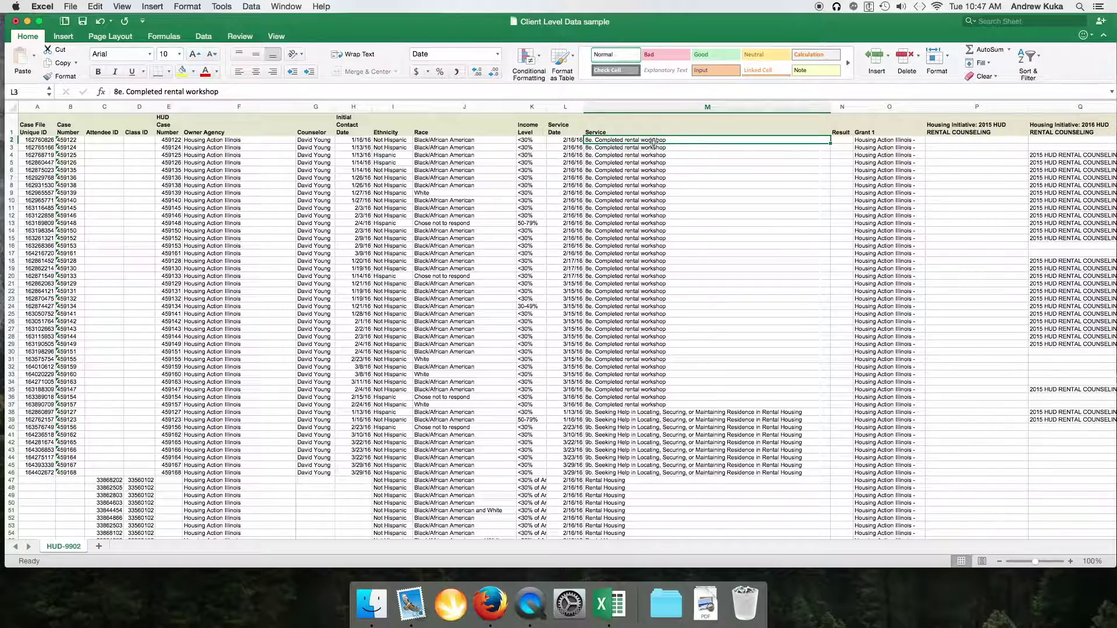
key("shift+Down")
key("shift+Down")
key("shift+Down")
key("shift+Down")
key("shift+Down")
key("shift+Down")
key("shift+Down")
key("shift+Down")
key("shift+Down")
key("shift+Down")
key("shift+Down")
key("shift+Down")
key("shift+Down")
key("shift+Down")
key("shift+Down")
key("shift+Down")
key("shift+Down")
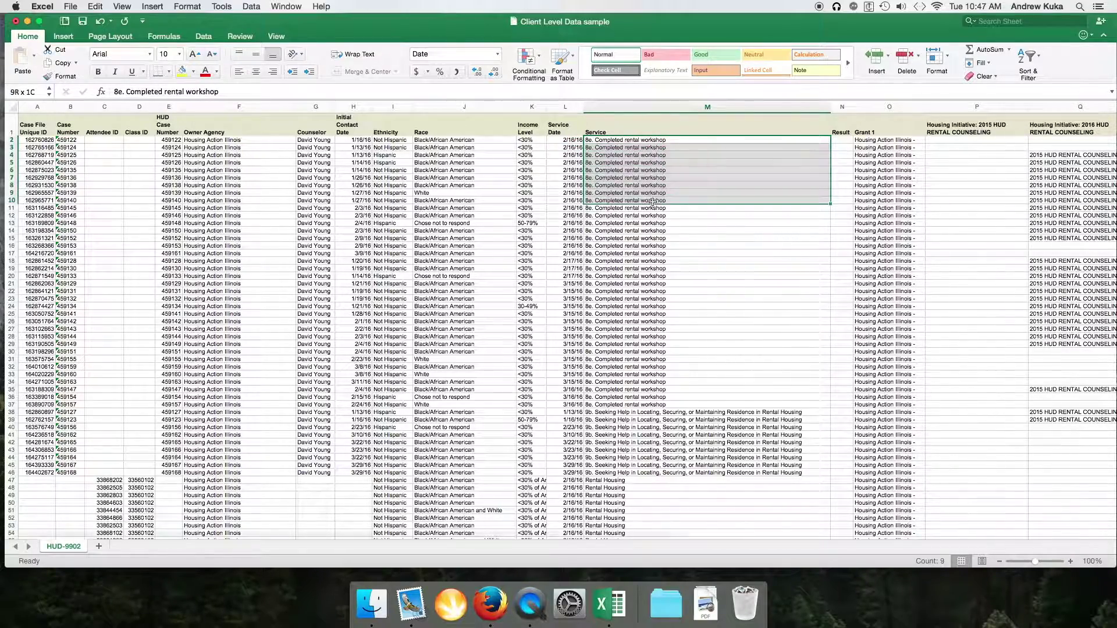
left_click(628, 140)
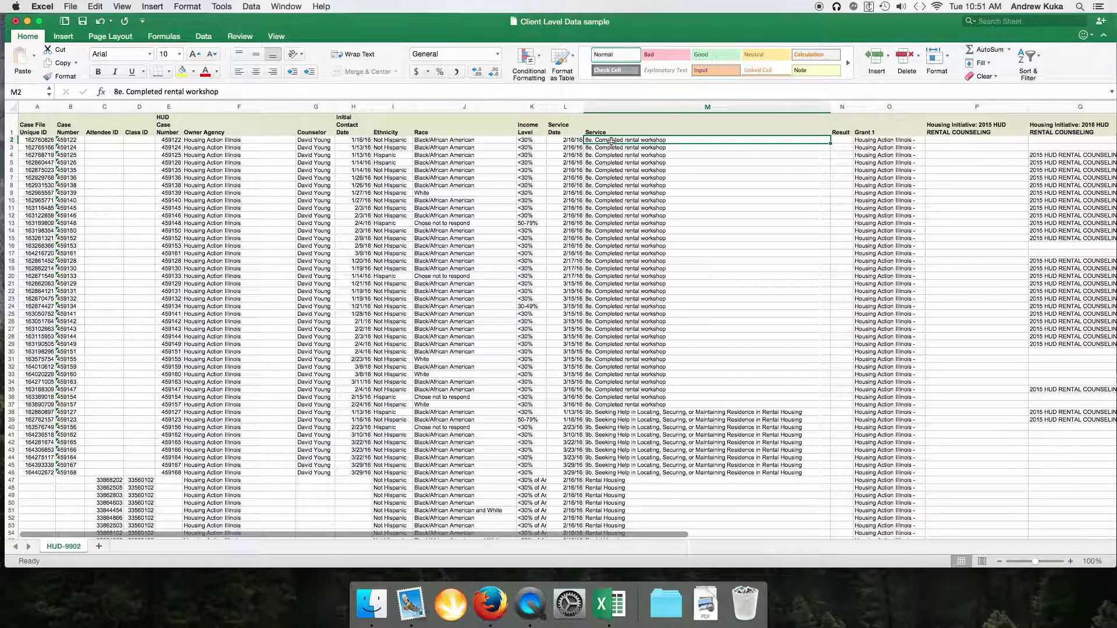
left_click_drag(609, 142, 611, 145)
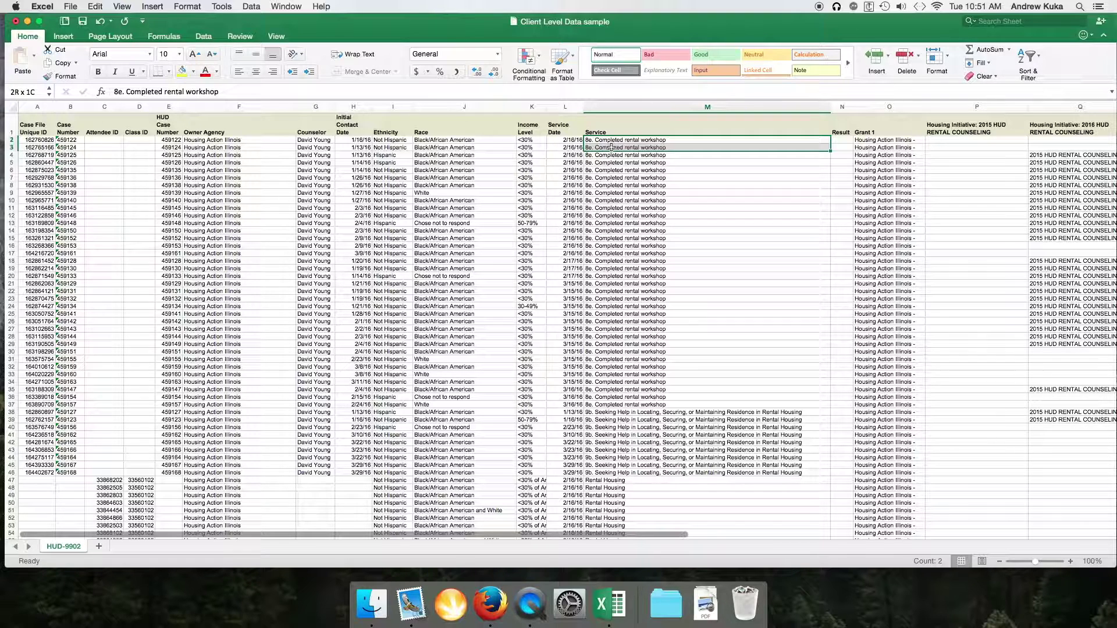
left_click_drag(611, 149, 649, 403)
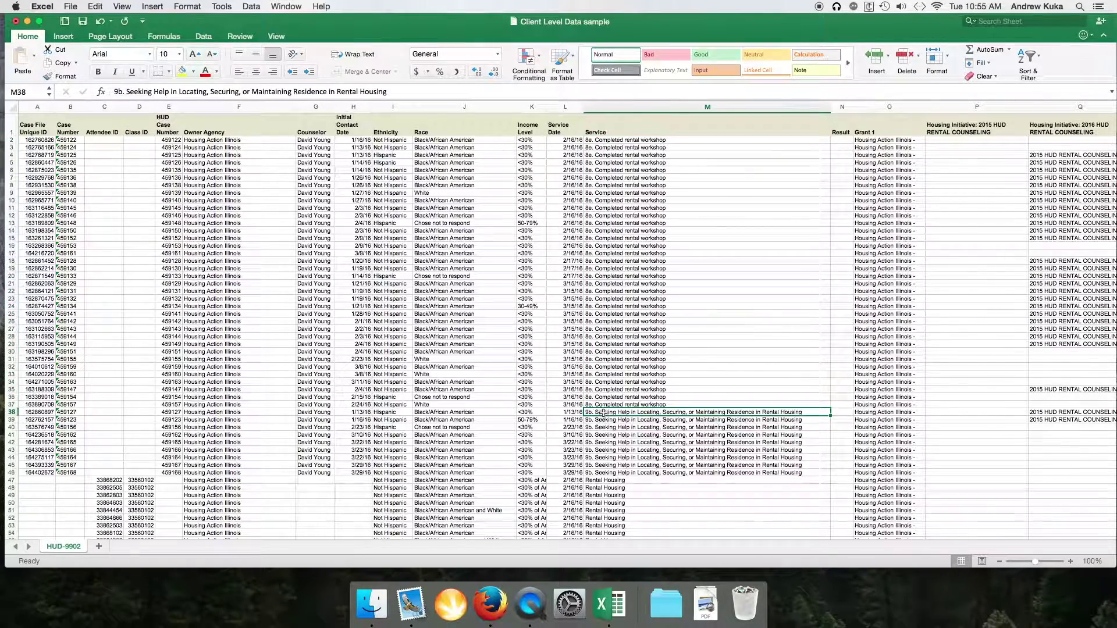
left_click_drag(603, 414, 608, 472)
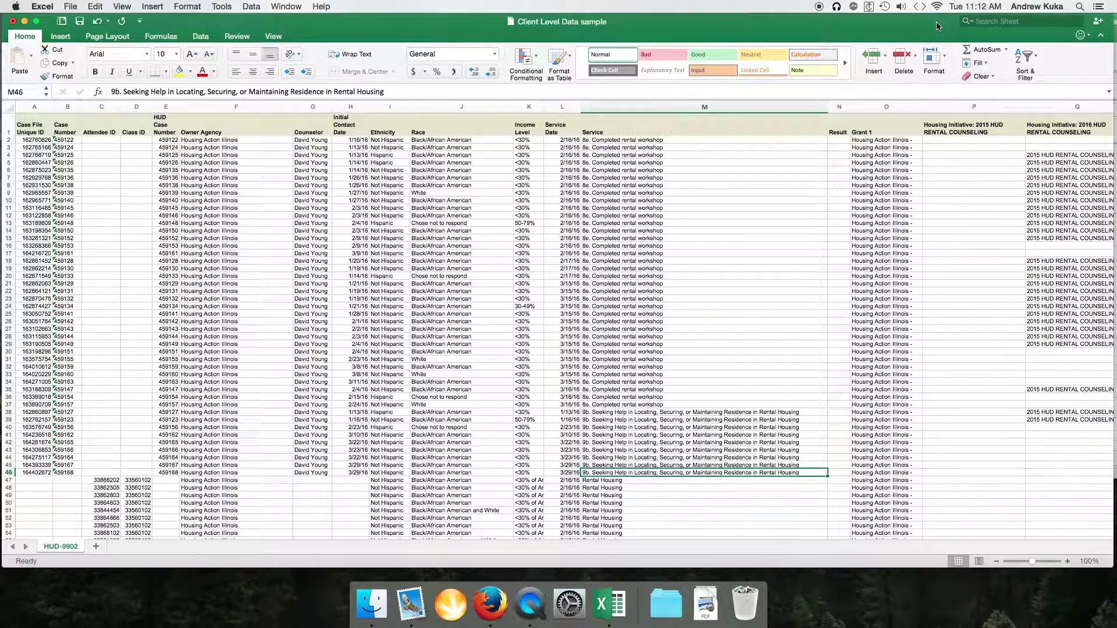
Switch to the FY2016 Requisition Form beside the client data and enter 36 households receiving education for Rental Workshop (8e).
left_click_drag(937, 26, 489, 7)
left_click_drag(954, 22, 880, 19)
left_click(803, 256)
left_click(844, 254)
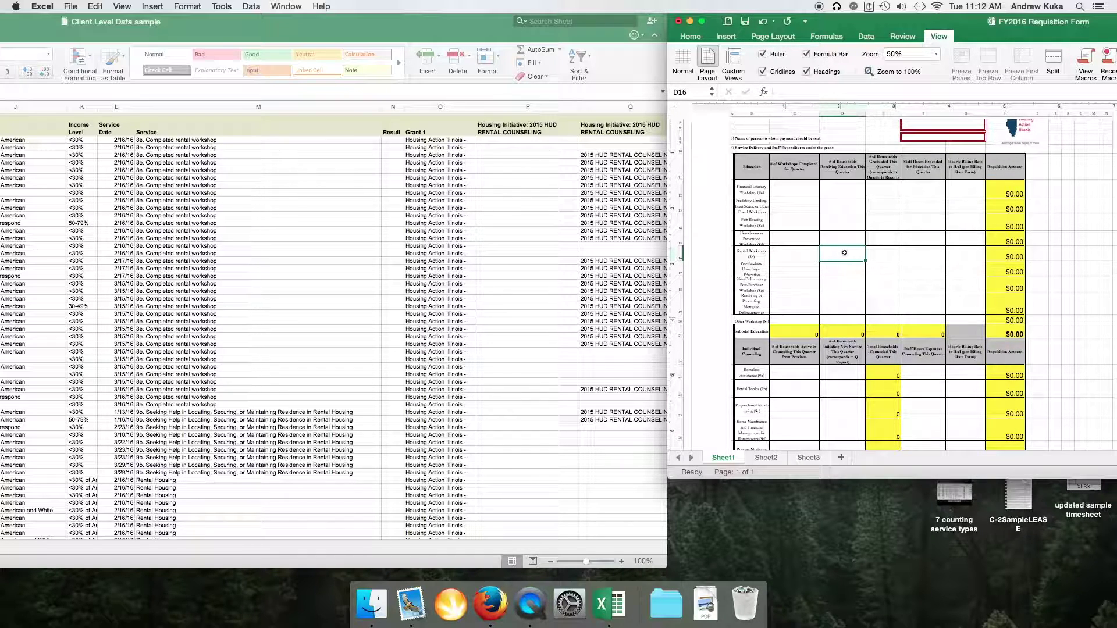
type("36")
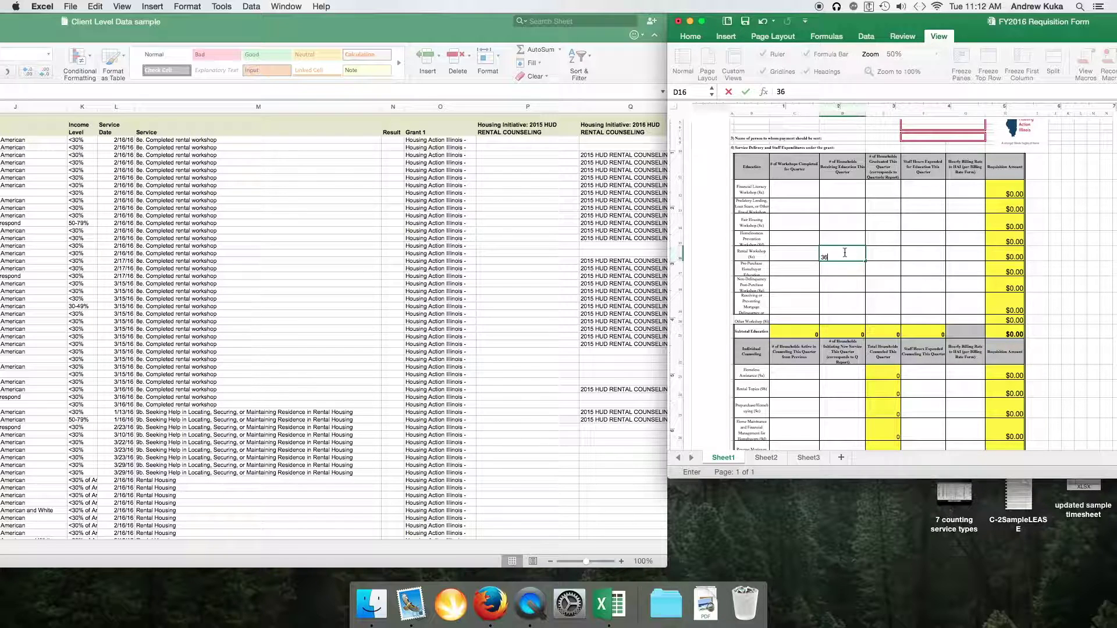
Enter 9 households initiating new service for Rental Topics (9b), and bring the client data workbook back into full view.
left_click(838, 391)
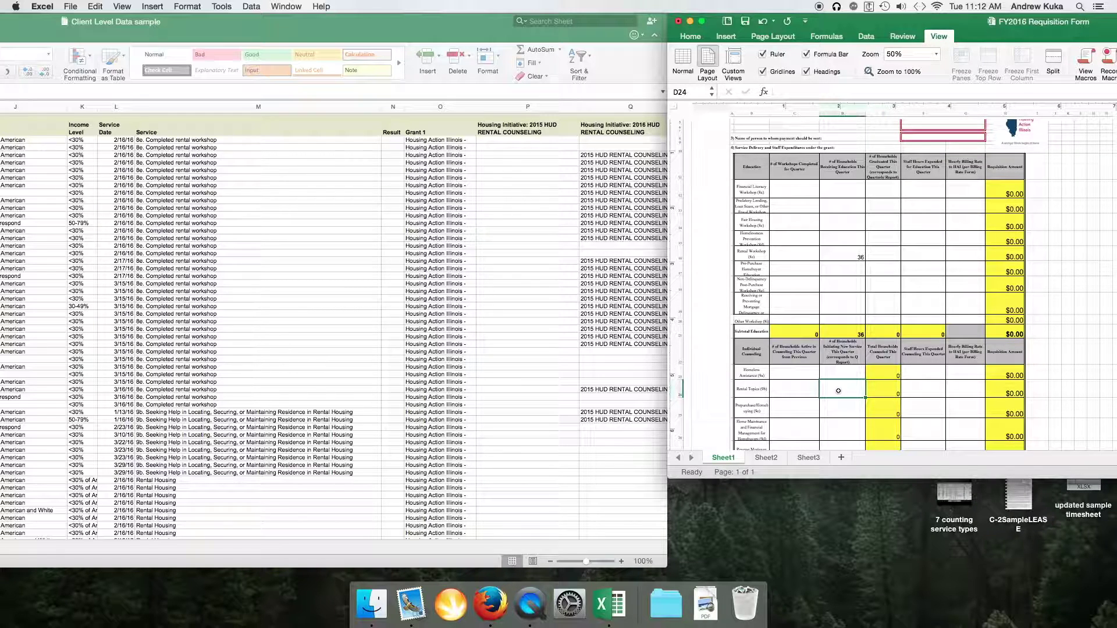
type("9")
key("Return")
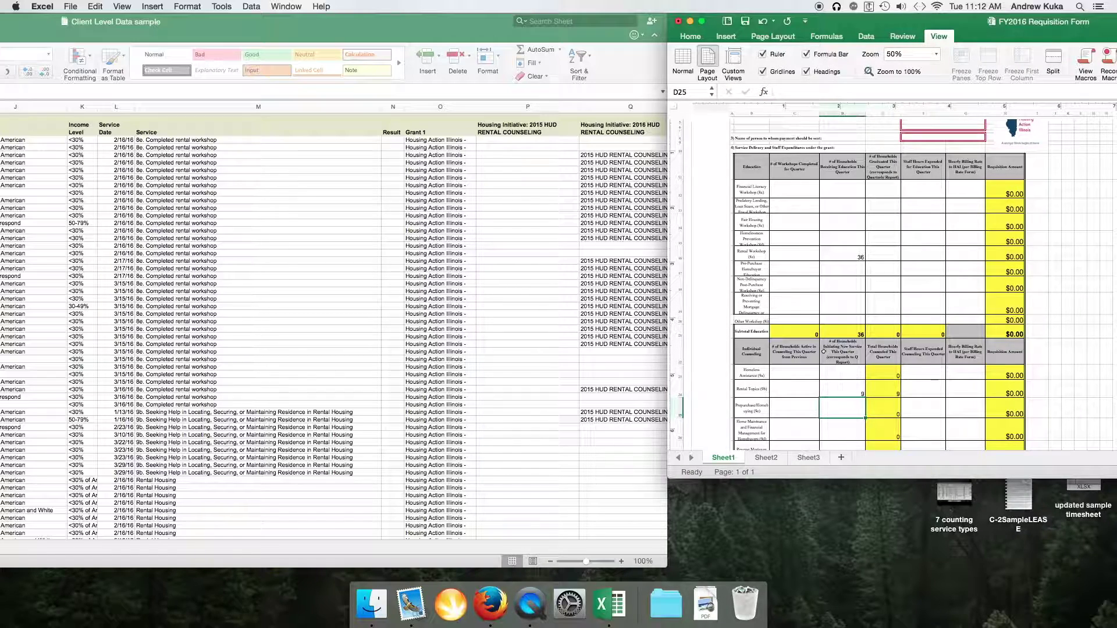
left_click_drag(388, 23, 837, 10)
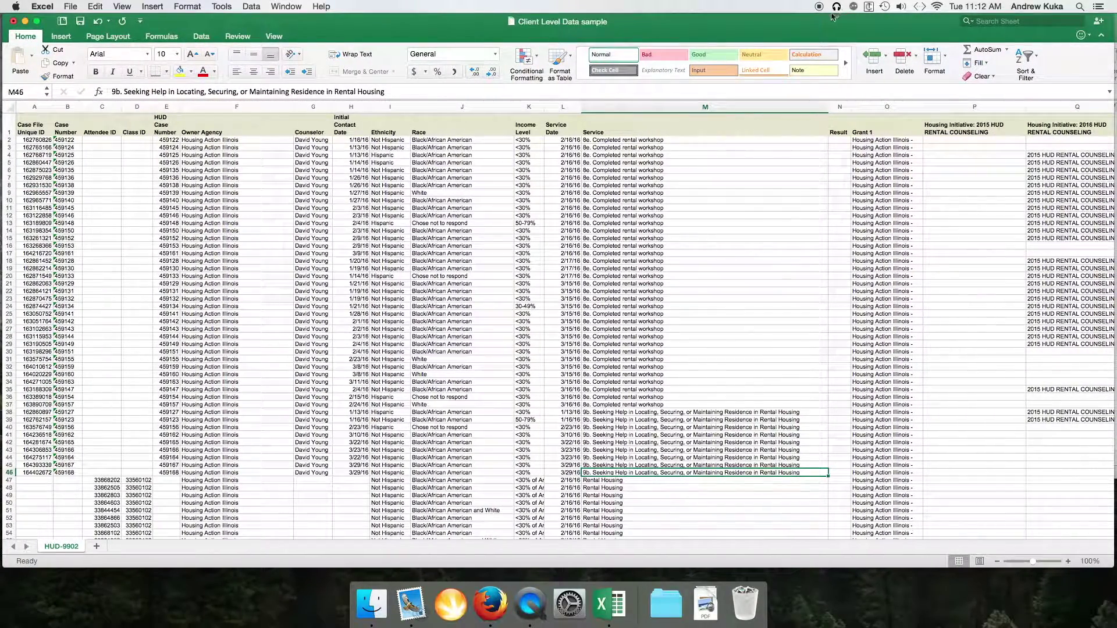